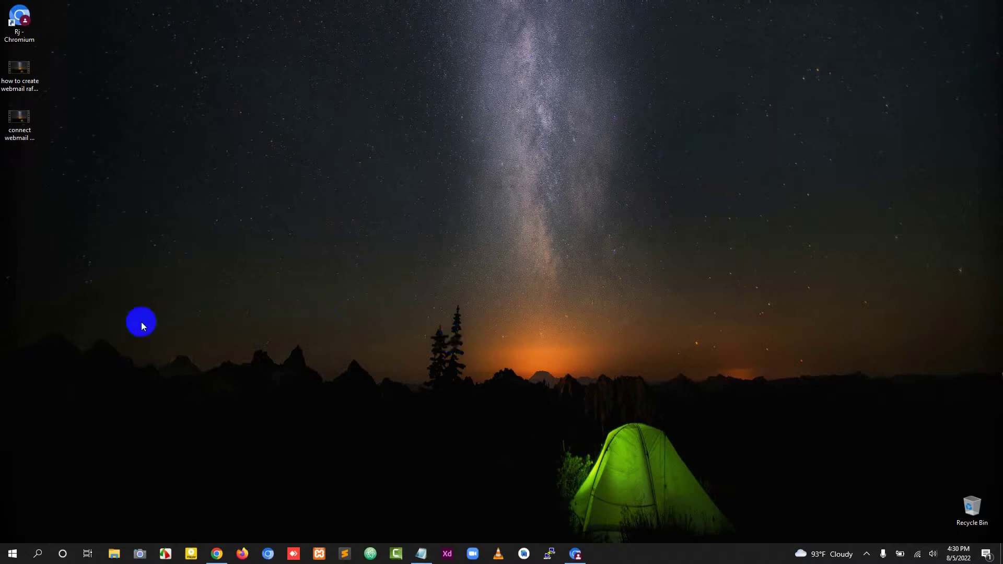
Search Windows for 'out' and launch Outlook 2016 from the results.
left_click(39, 553)
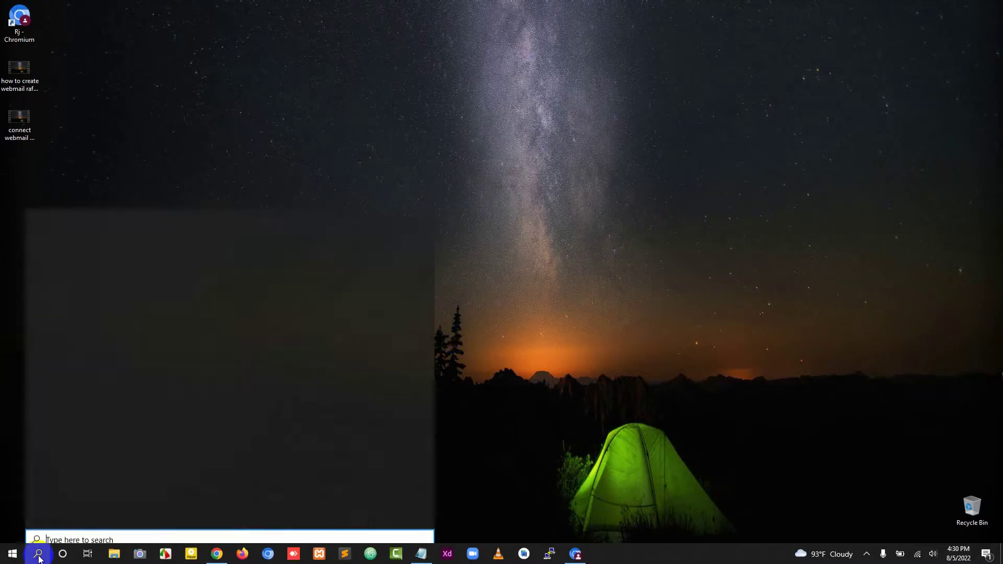
left_click(57, 537)
type("out")
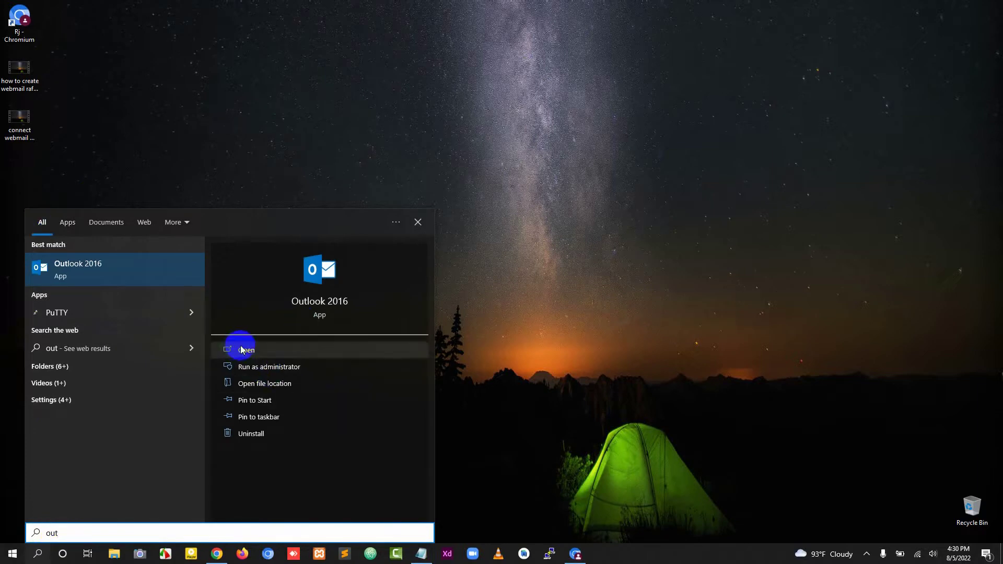
left_click(243, 349)
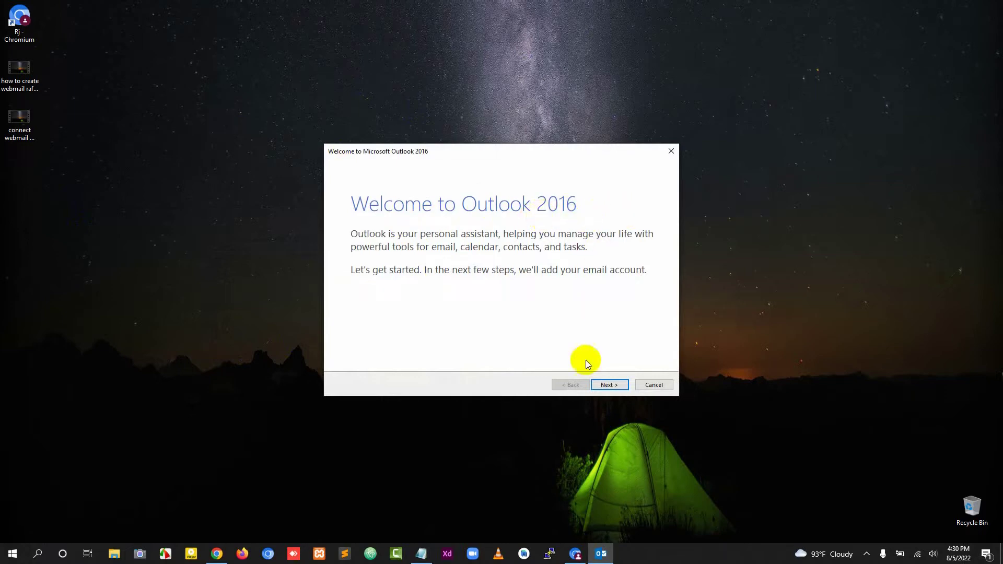
Pass the welcome page and confirm setting up an e-mail account.
left_click(612, 386)
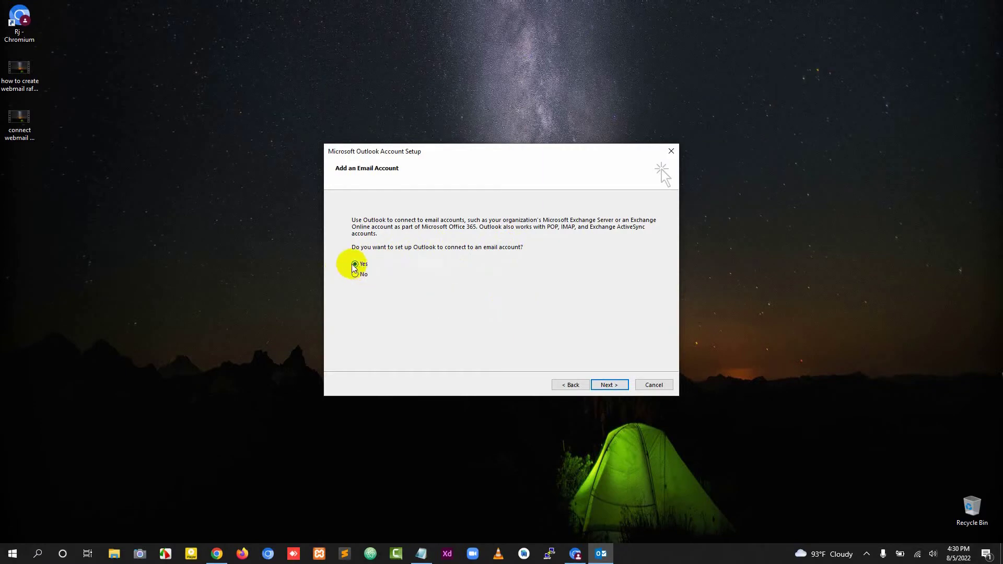
left_click(622, 393)
left_click(604, 384)
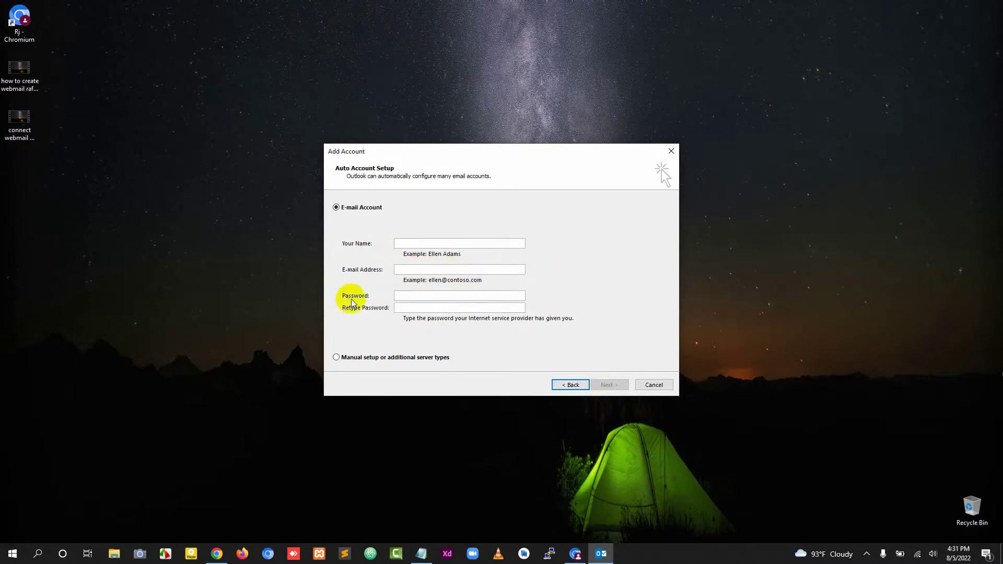
Enter the user's full name and e-mail address in the Auto Account Setup form.
left_click(439, 243)
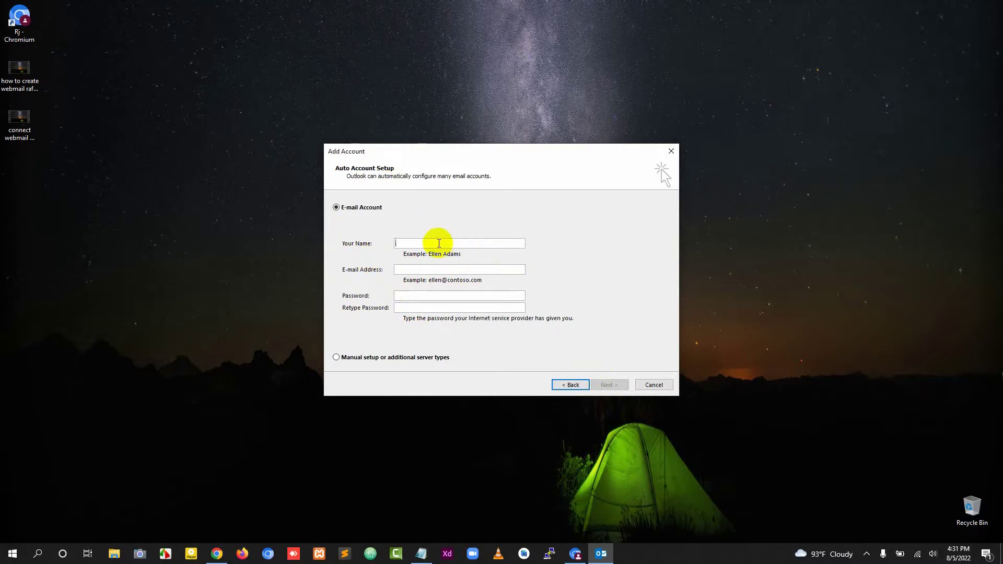
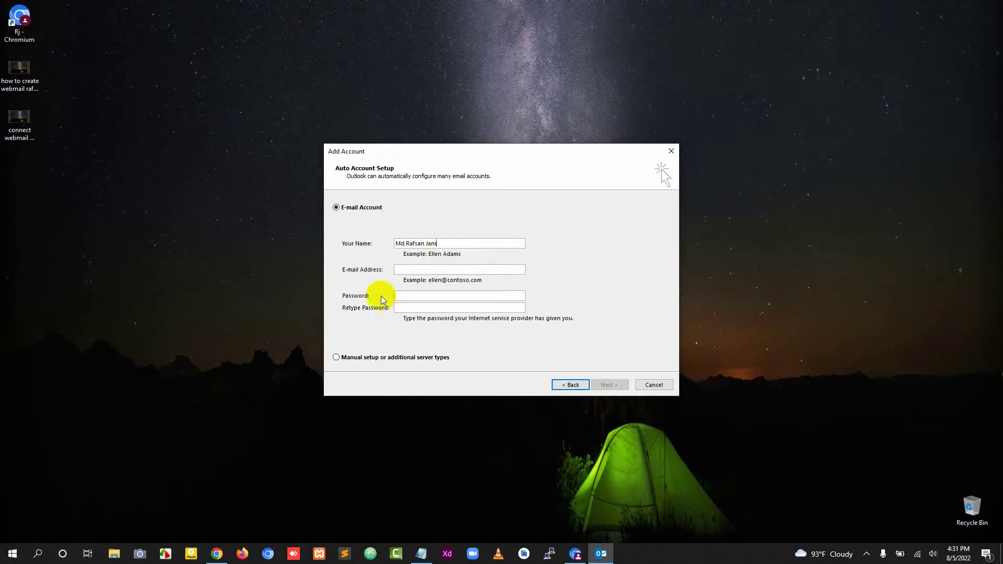
left_click(429, 267)
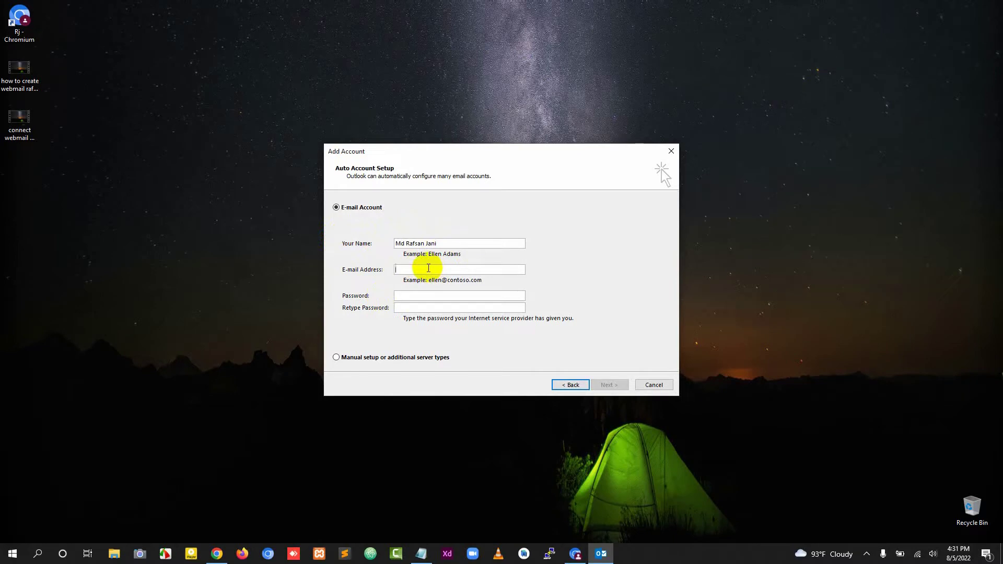
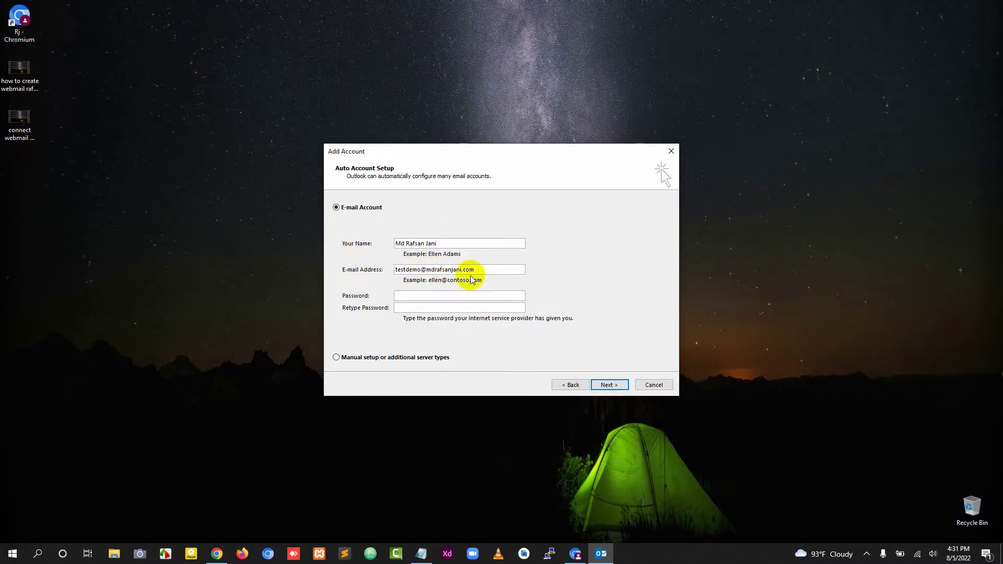
Paste the account password into both password fields and submit for automatic setup.
key("alt+Tab")
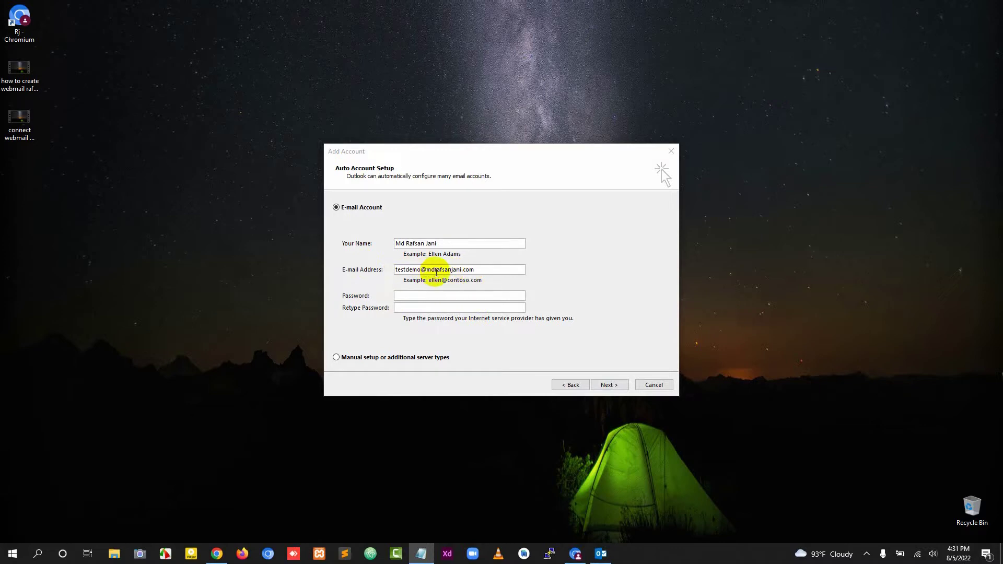
left_click(414, 295)
key("ctrl+v")
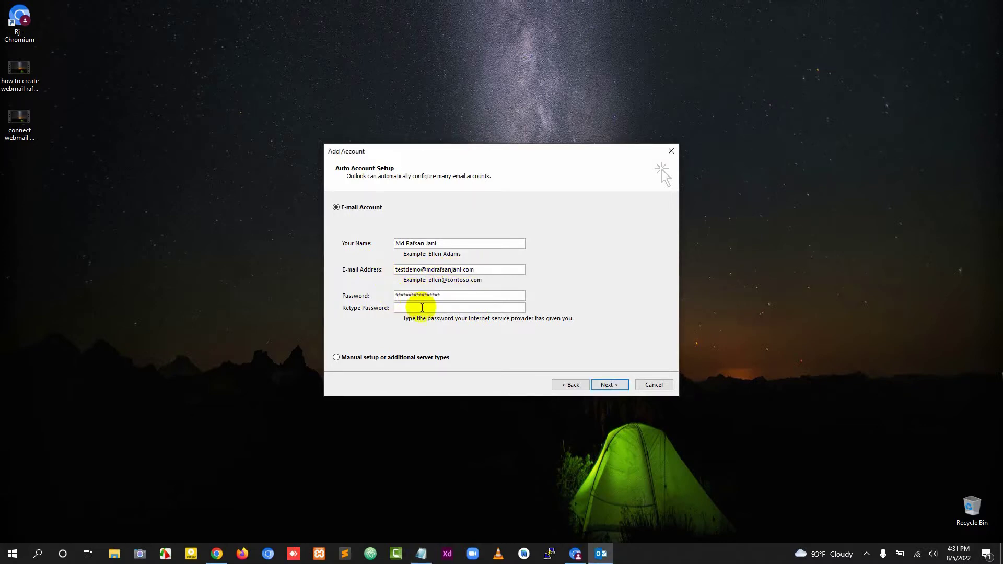
key("ctrl+v")
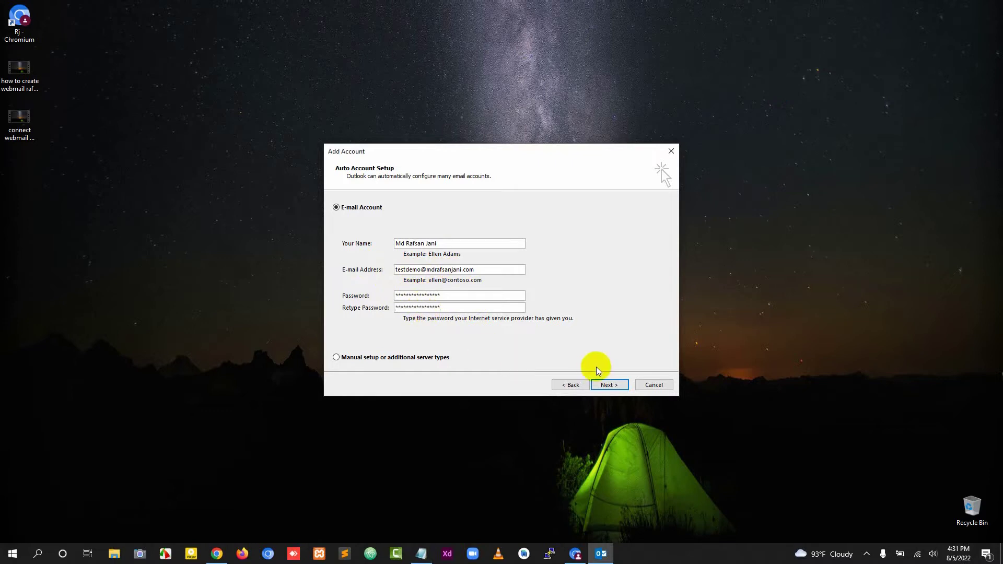
left_click(606, 387)
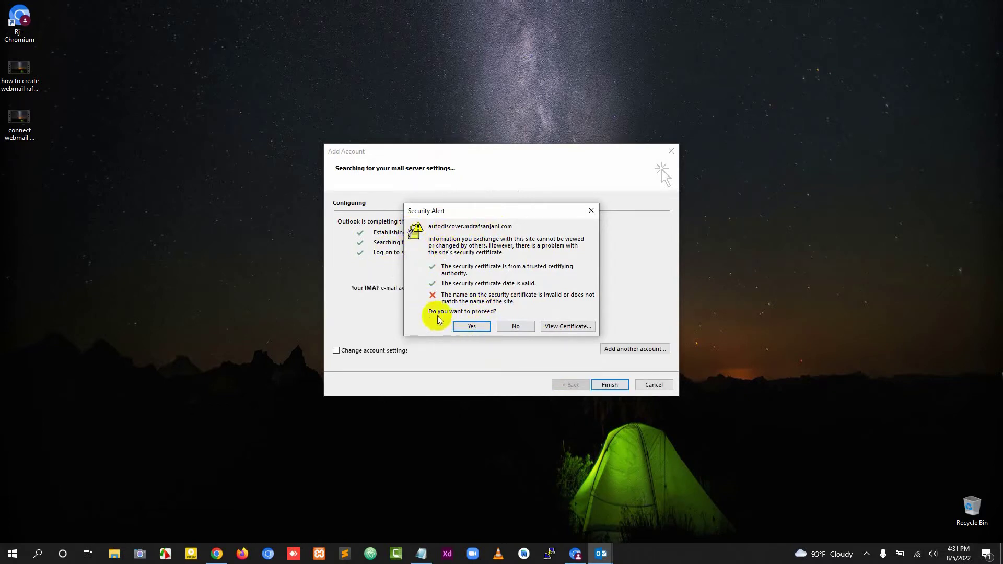
Import the *.web-hosting.com server certificate using automatic certificate store selection.
left_click(563, 327)
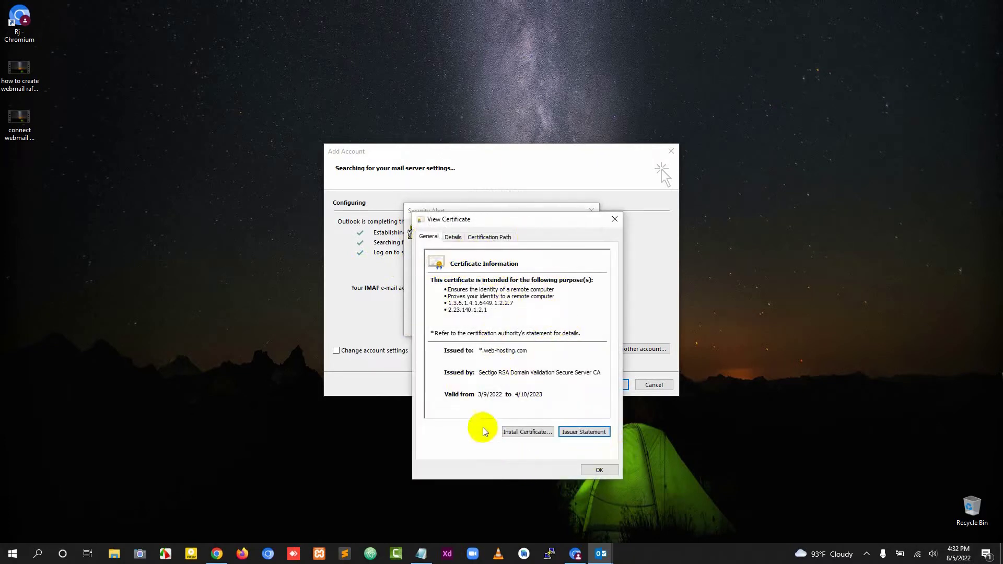
left_click(510, 435)
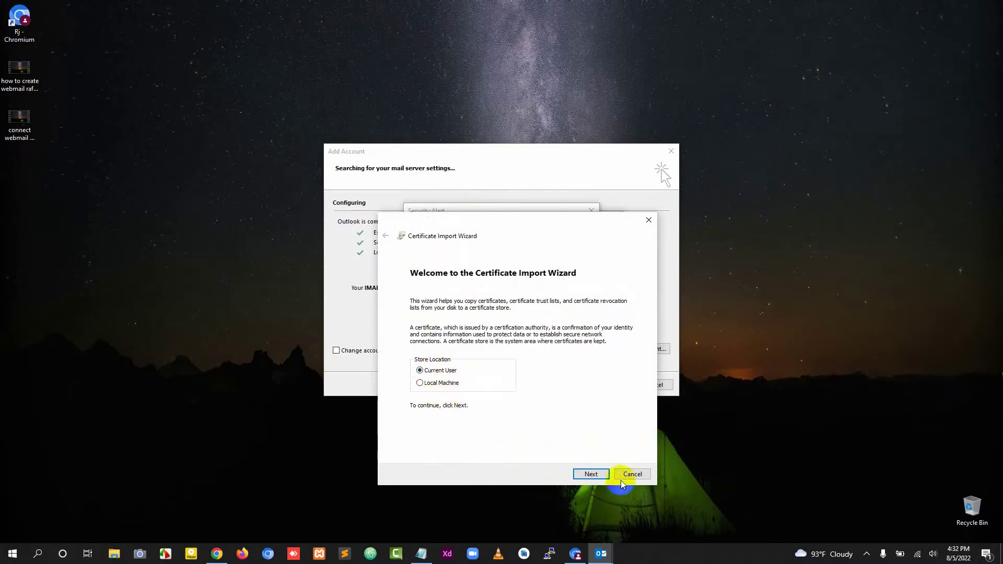
left_click(587, 473)
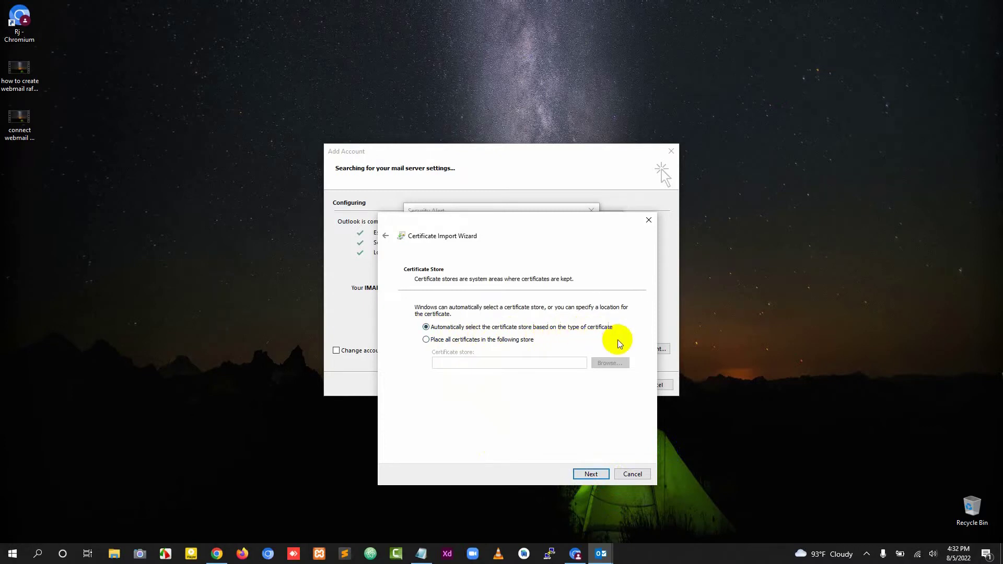
left_click(592, 475)
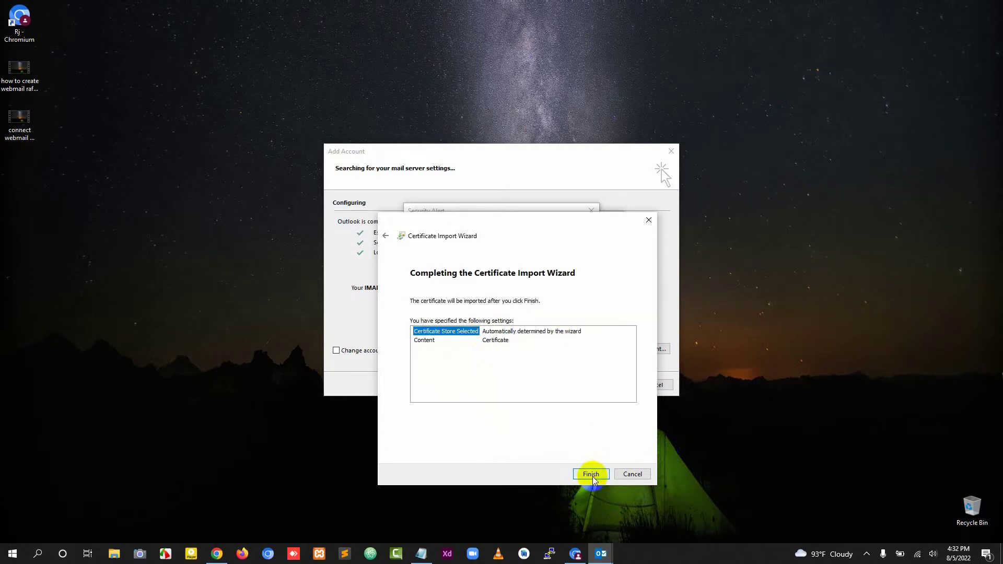
left_click(592, 475)
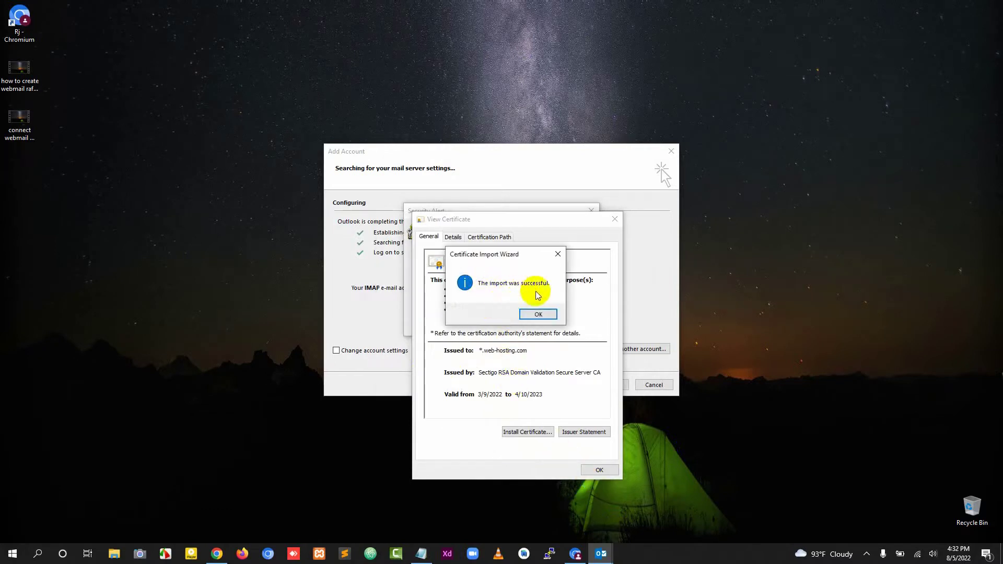
left_click(541, 312)
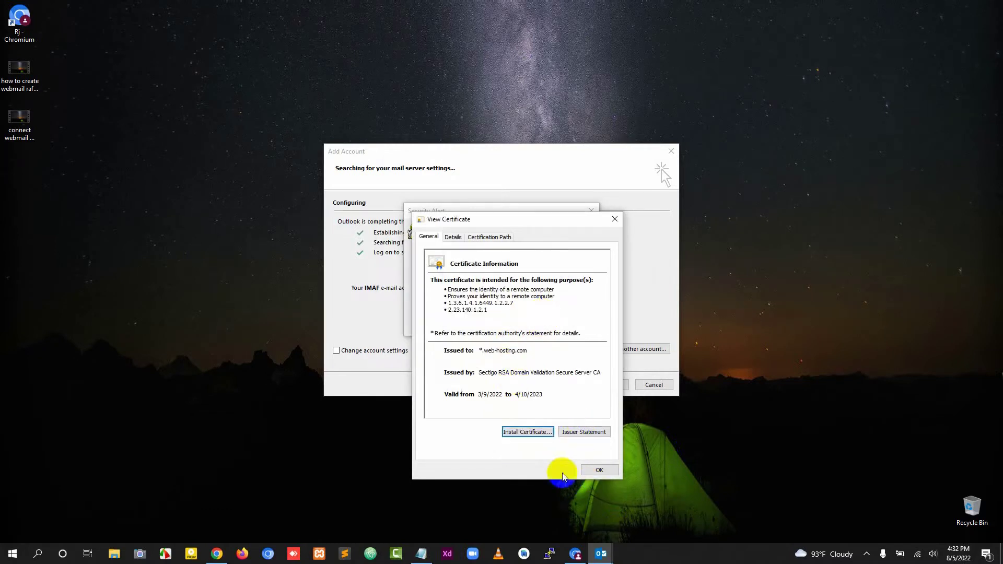
left_click(596, 470)
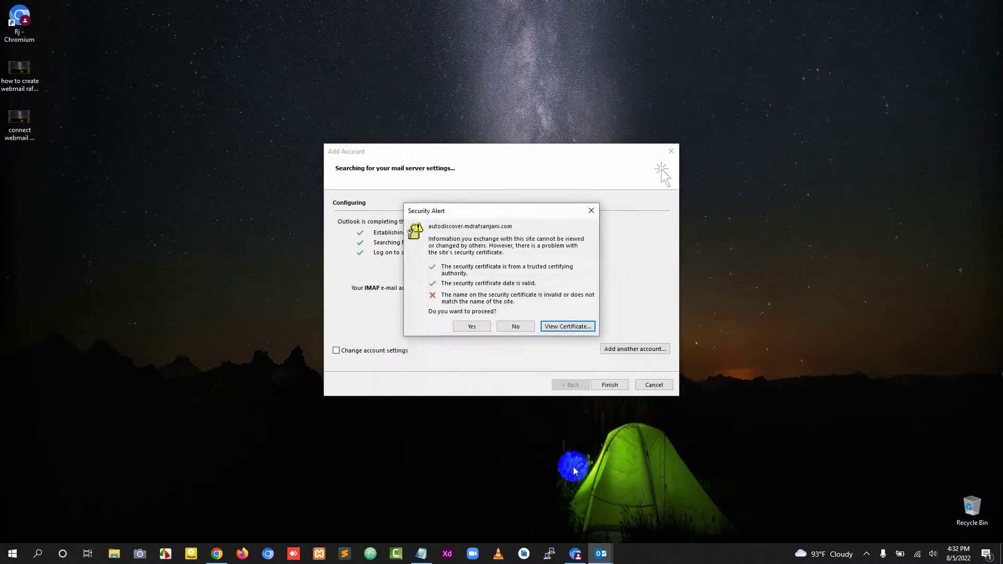
Accept the certificate name warning and allow the website to configure server settings.
left_click(472, 327)
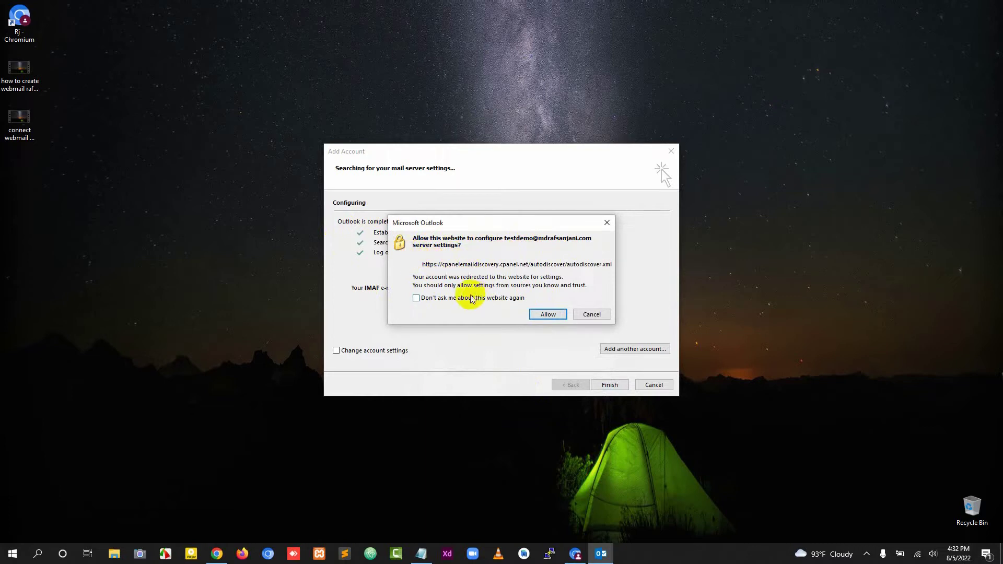
left_click(547, 313)
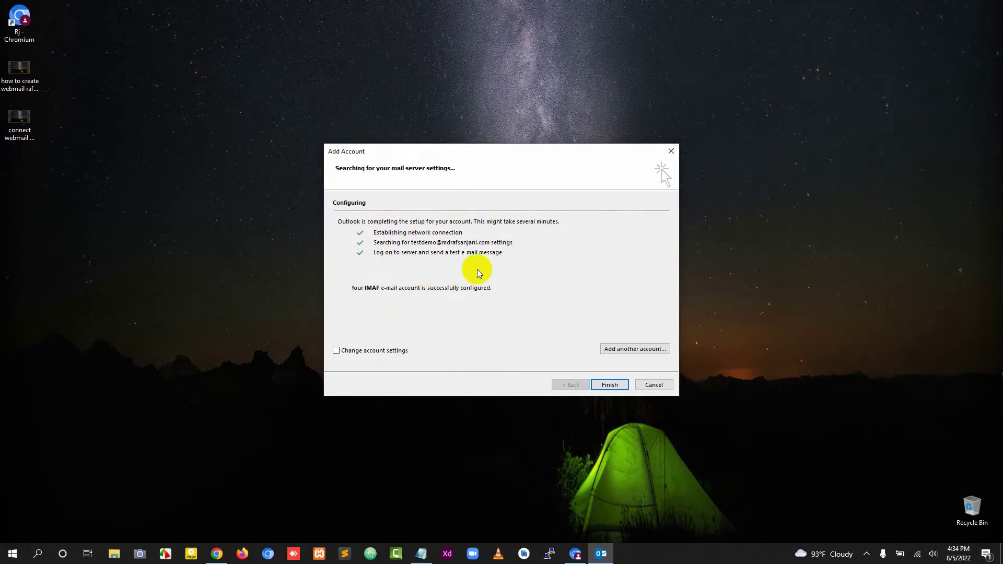
Finish the Add Account wizard so Outlook opens the new account's empty Inbox.
left_click(608, 389)
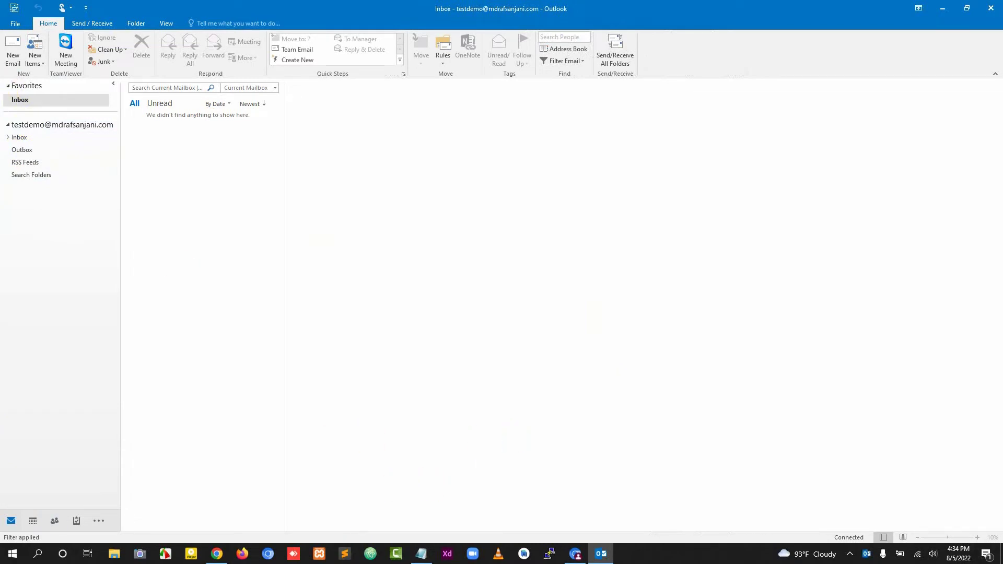
left_click(29, 24)
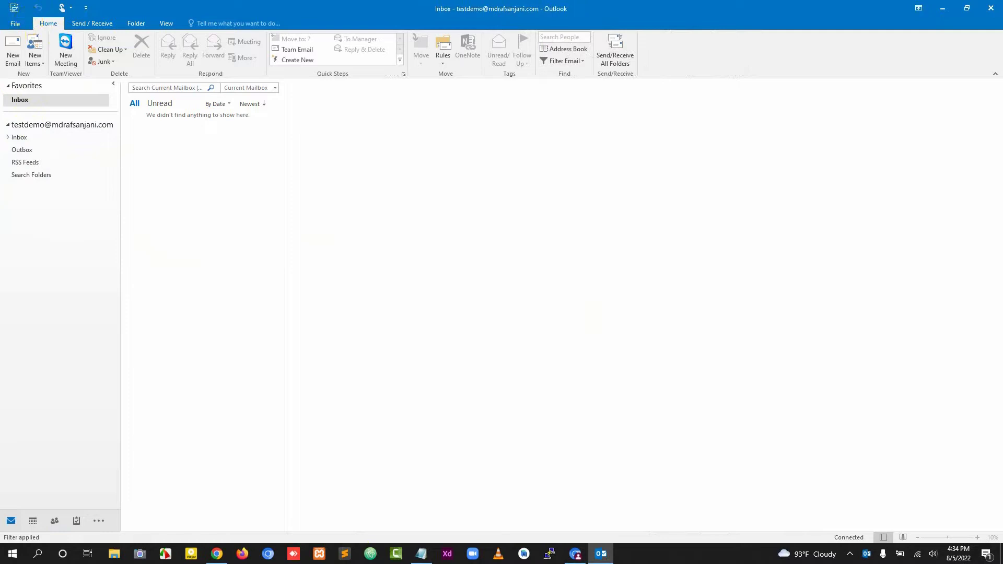
Check the empty Roundcube inbox in Chrome, then return to Webmail Home.
left_click(223, 553)
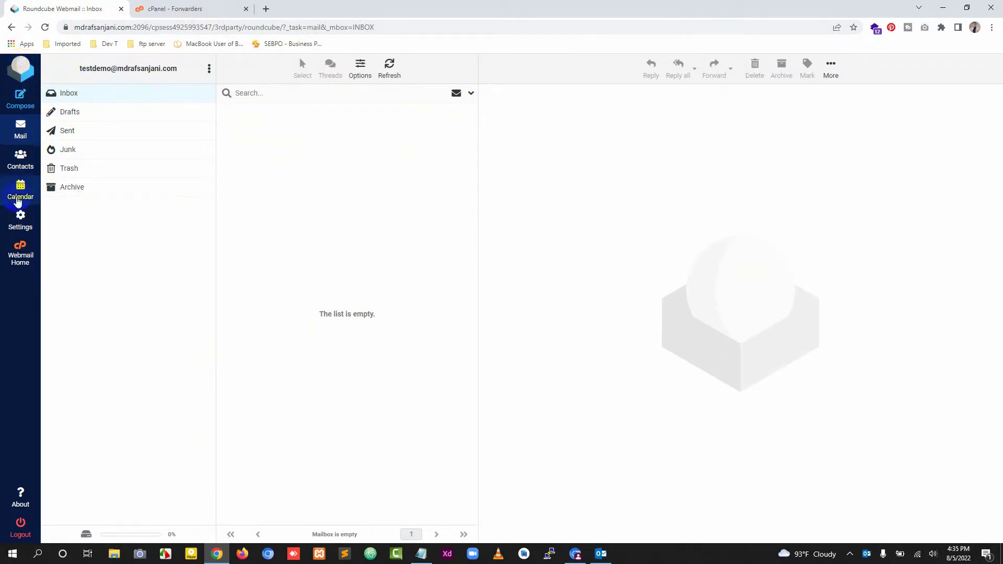
left_click(24, 273)
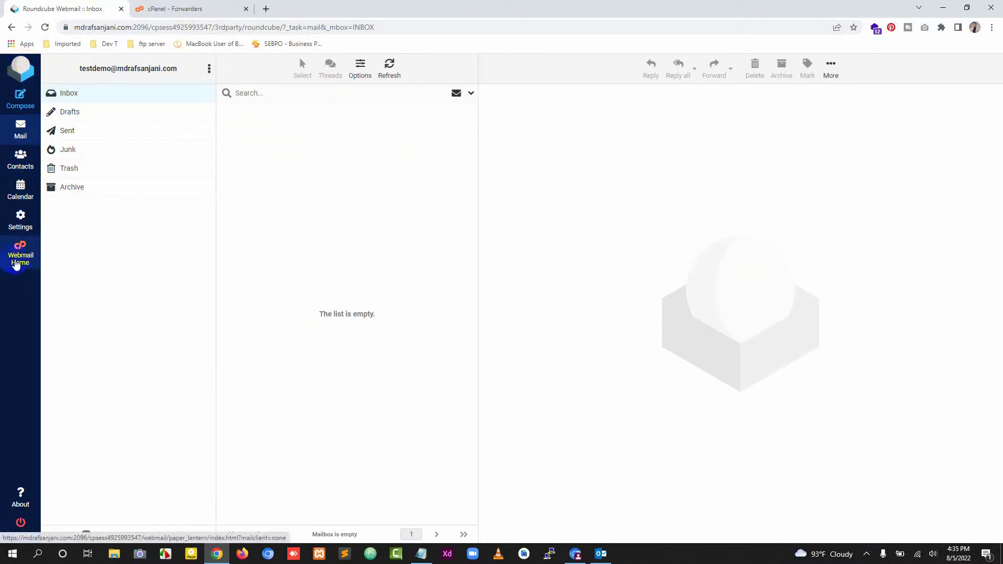
left_click(18, 257)
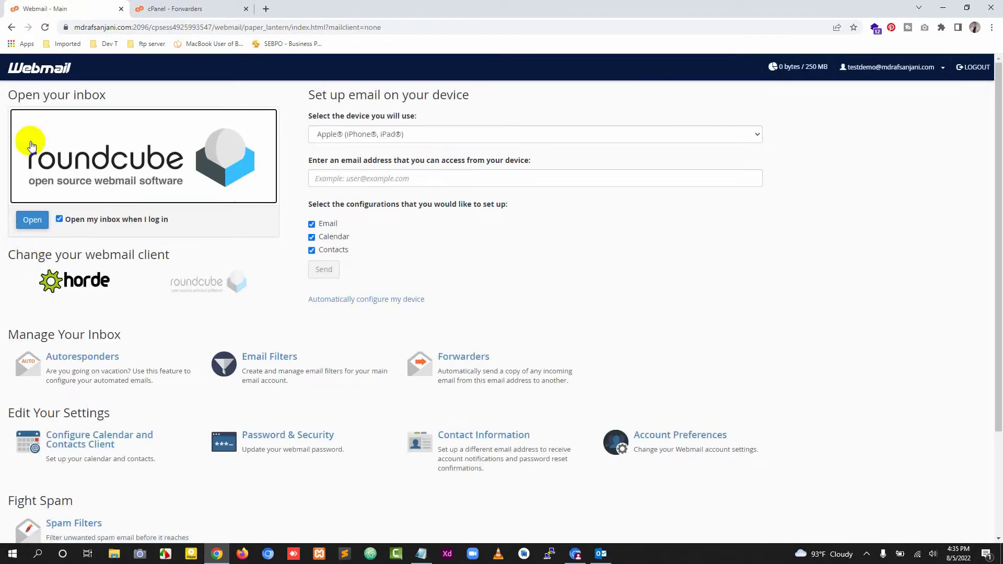
Show mail client settings, including non-SSL IMAP 143, POP3 110 and SMTP 587.
scroll(137, 293, "down", 3)
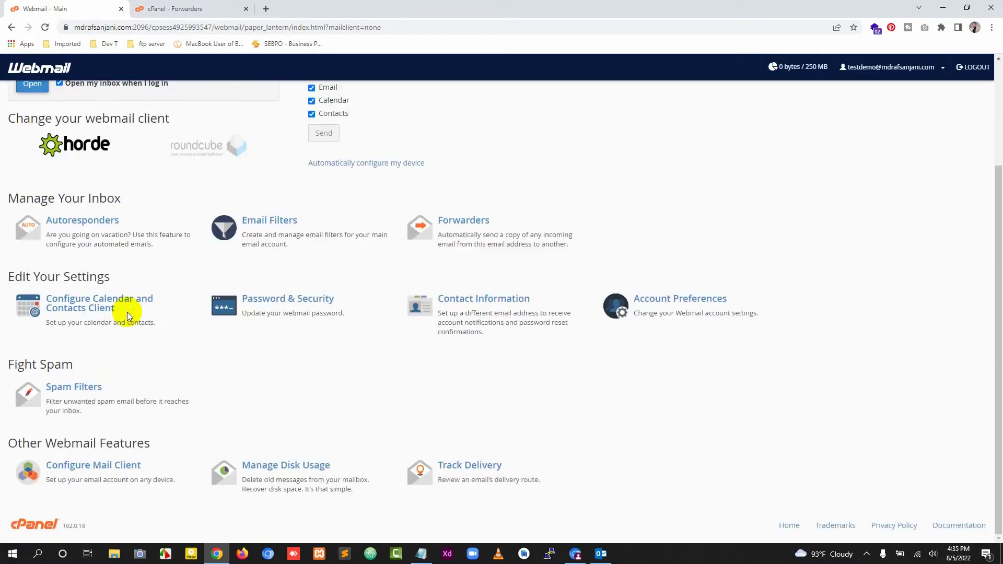
left_click(122, 476)
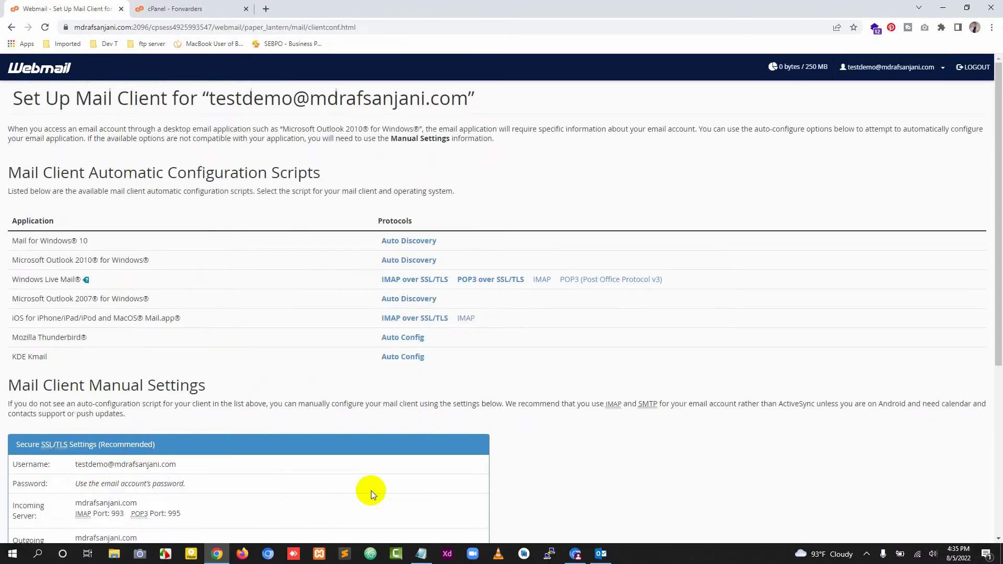
scroll(371, 490, "down", 5)
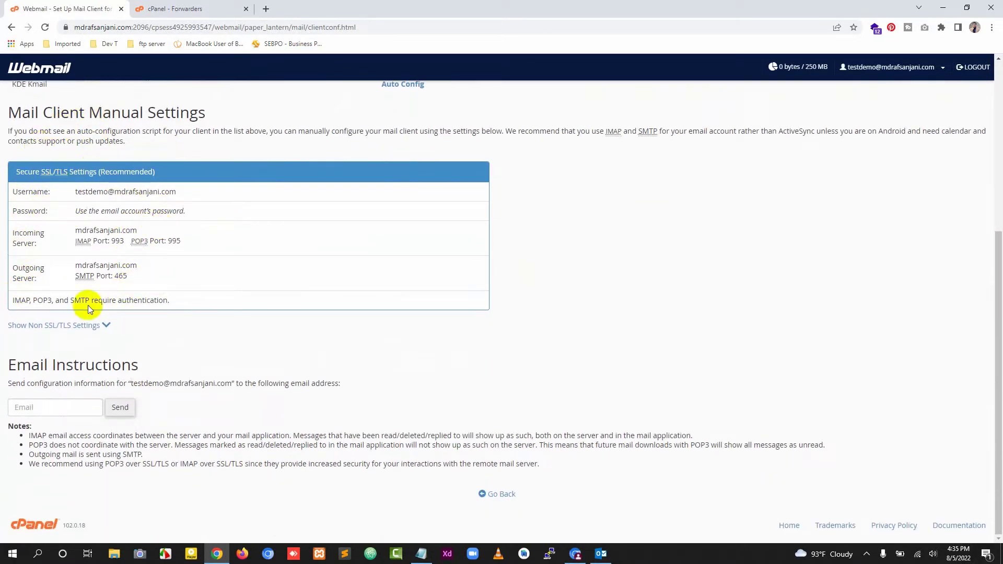
left_click(106, 325)
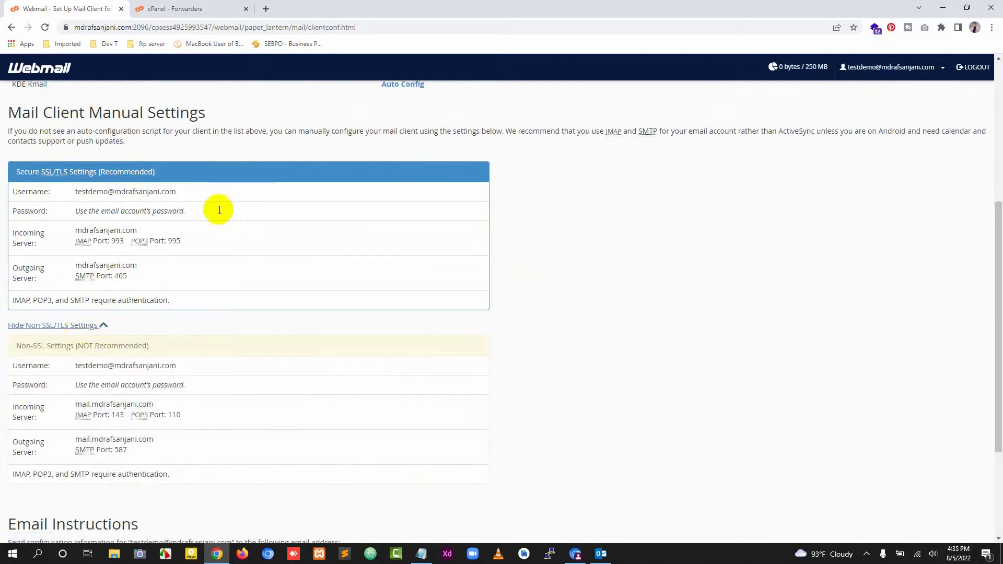